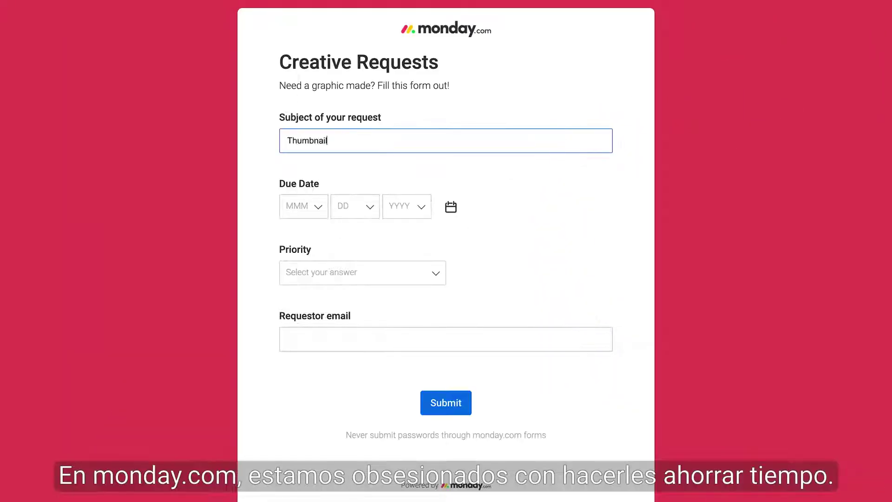
- Fill in the request: subject 'Youtube videos', due Oct 30 2021, High priority, requester's e-mail
type("Youtube videos")
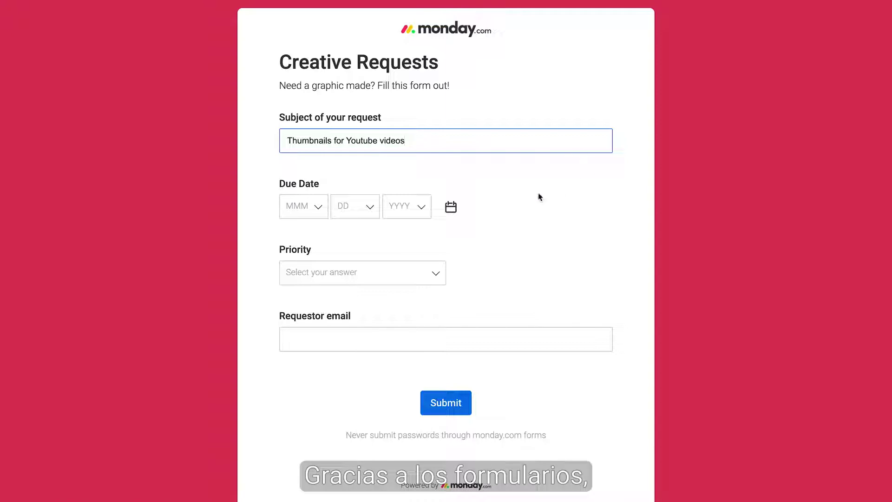
left_click(451, 206)
left_click(424, 396)
left_click(422, 281)
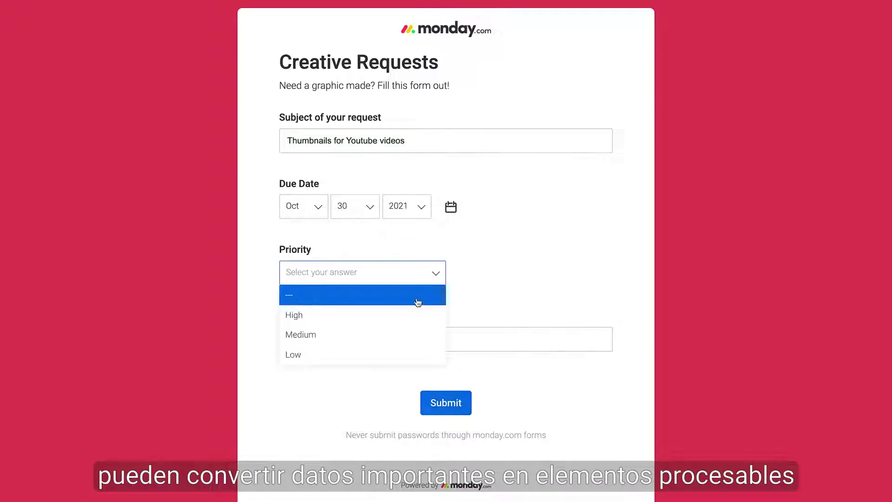
left_click(416, 314)
left_click(398, 337)
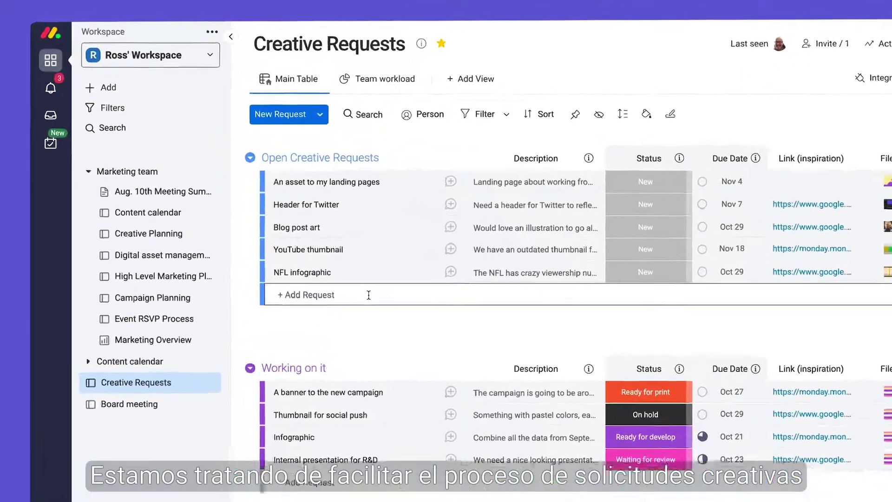
- Add a 'data entry = no fun' item to the Open Creative Requests group
left_click(317, 220)
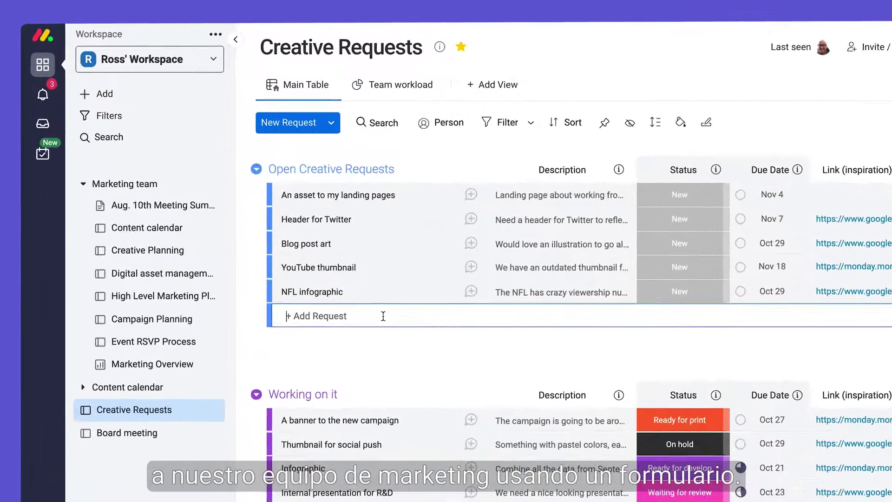
type("data entry = no fun")
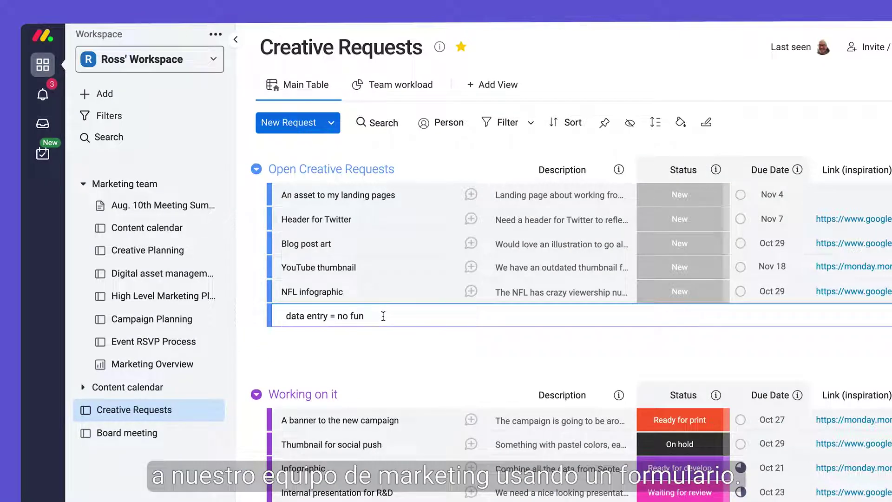
key("Return")
- Create a new form from the sidebar's Add menu and bring up its background colours
left_click(512, 92)
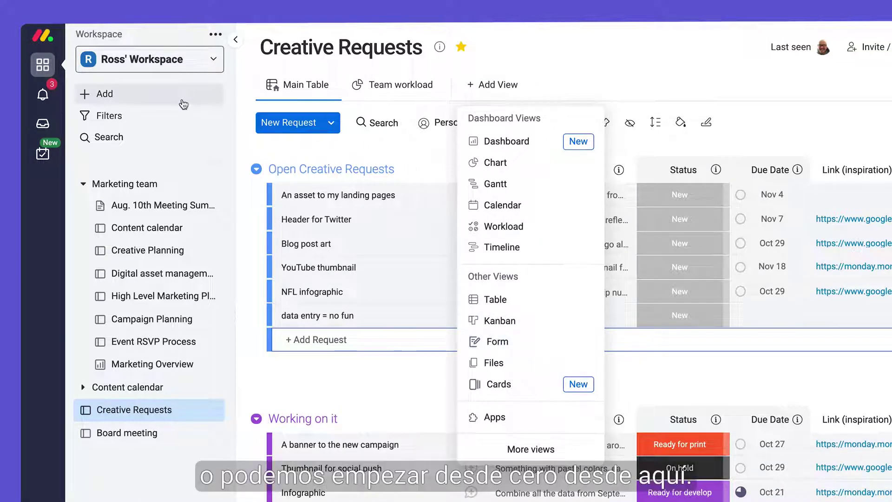
left_click(180, 95)
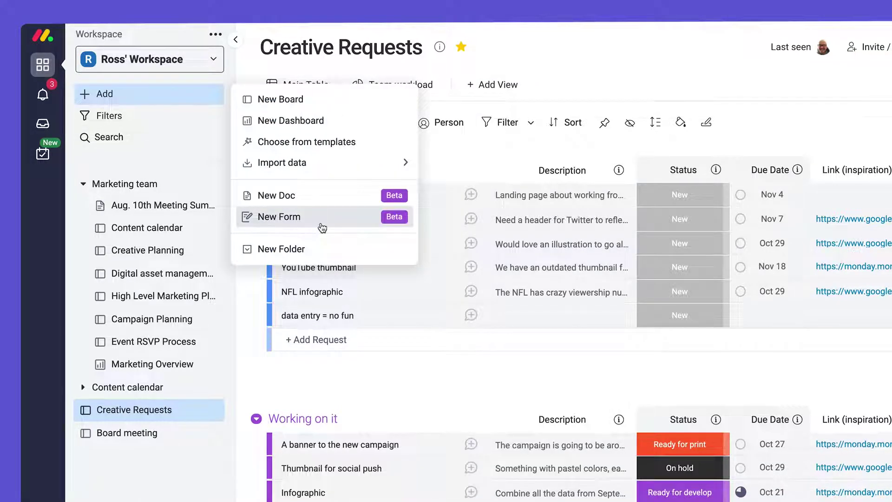
left_click(322, 216)
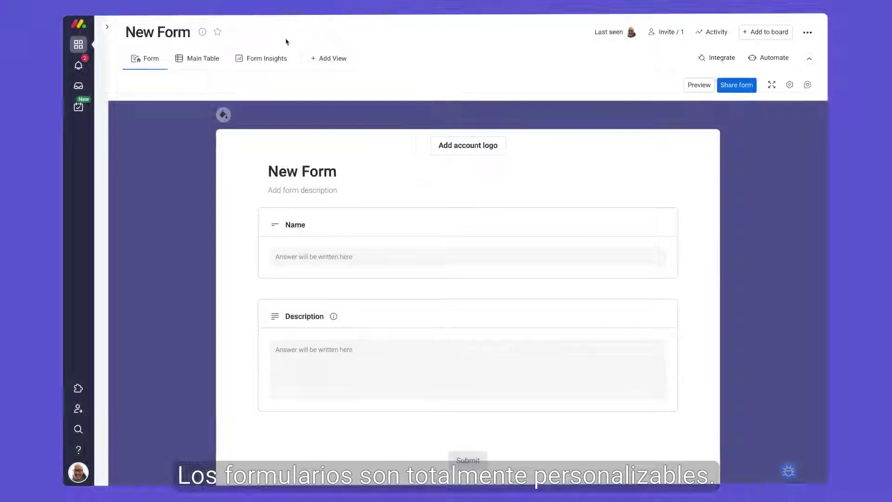
left_click(223, 114)
- Give the form a red background, the account logo and the title 'Creative Request Form'
left_click(279, 115)
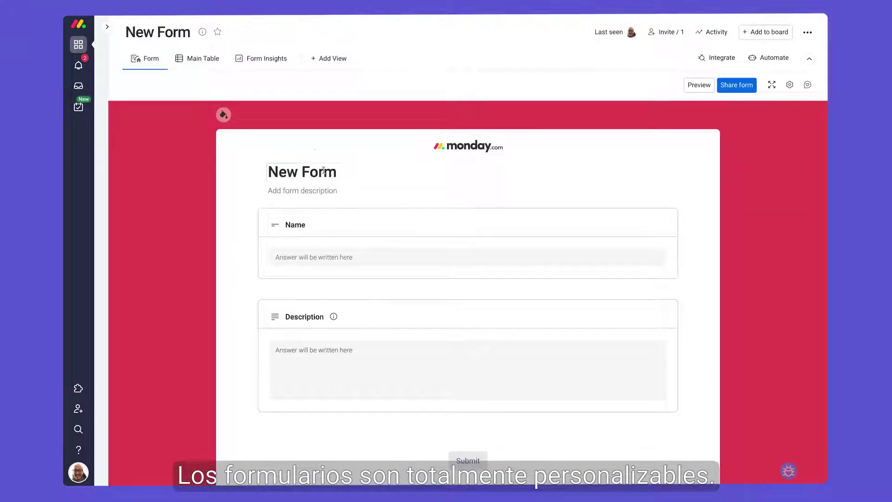
left_click(302, 171)
type("Creative Request Form")
left_click(344, 224)
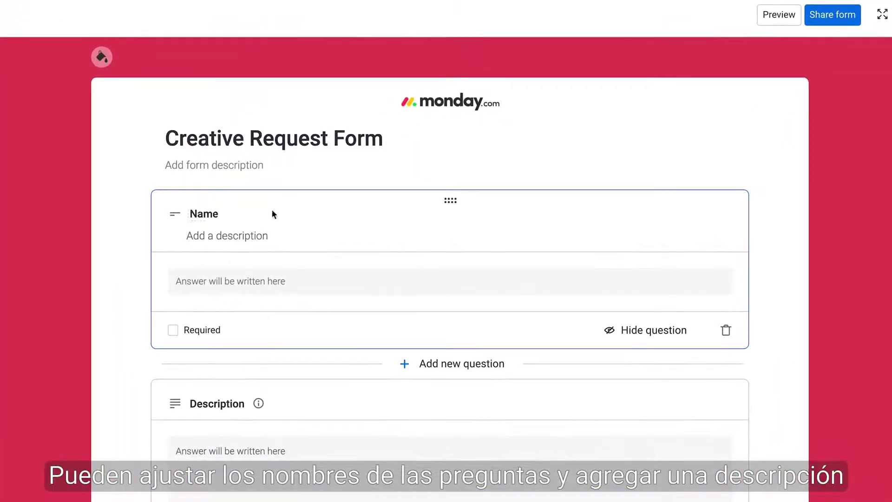
- Rename Name to 'Subject of your request', and give Description a 'Please be detai' hint, required and hidden
left_click(273, 214)
type("Subject of your re")
type("quest")
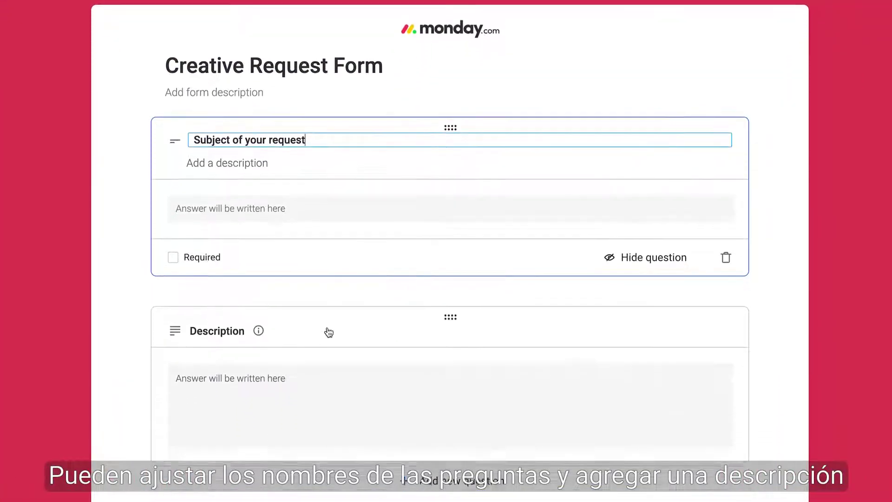
left_click(327, 403)
left_click(236, 272)
type("Please be detailed!")
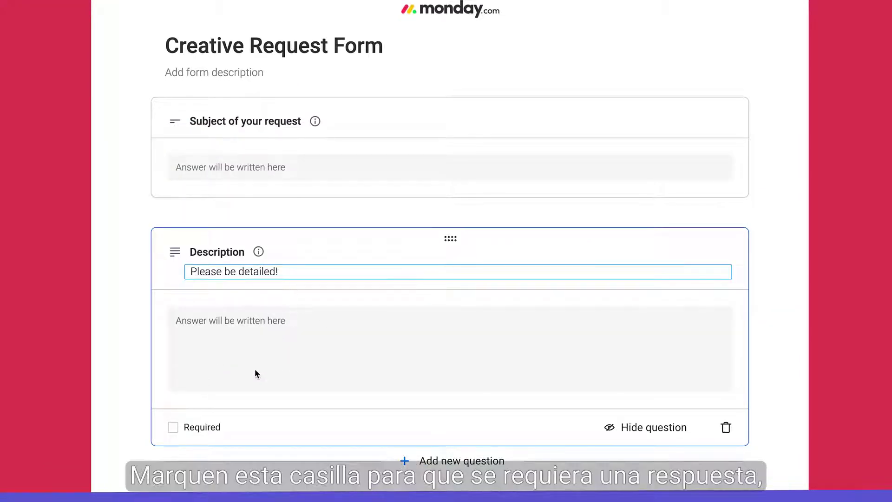
left_click(175, 428)
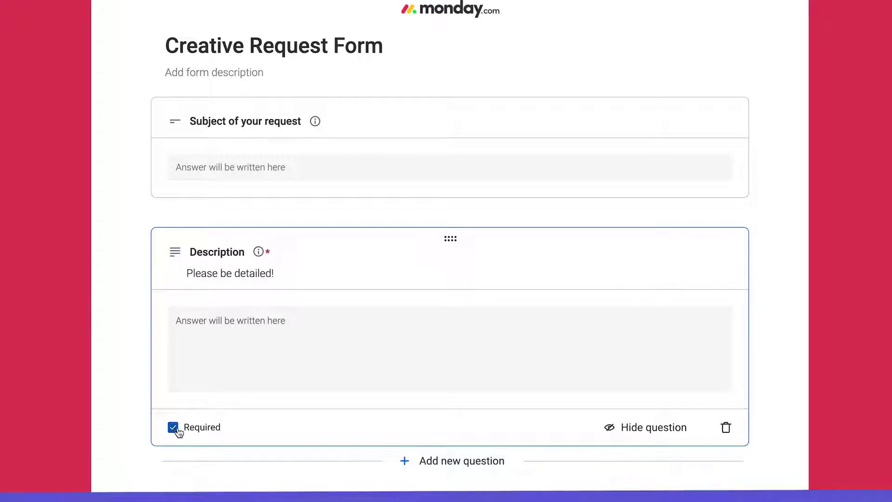
left_click(608, 437)
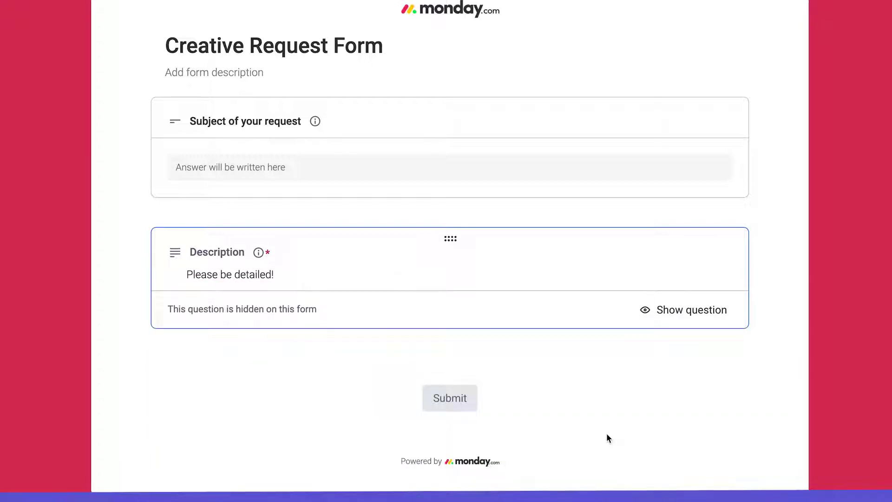
- Add a Single select question and drag the Description question below it
left_click(456, 353)
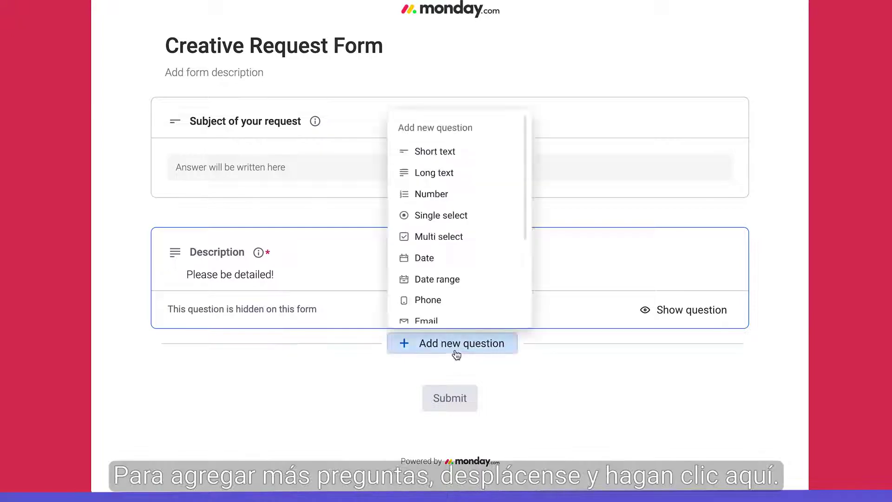
left_click(499, 226)
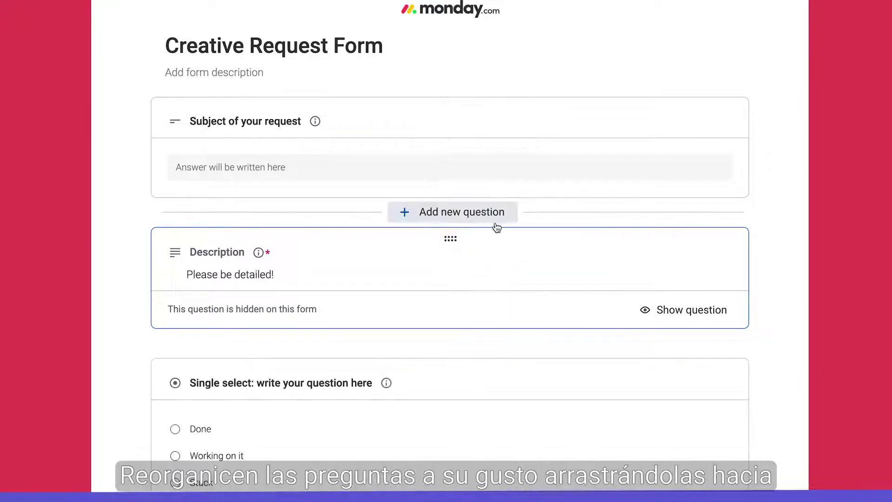
left_click_drag(450, 238, 430, 396)
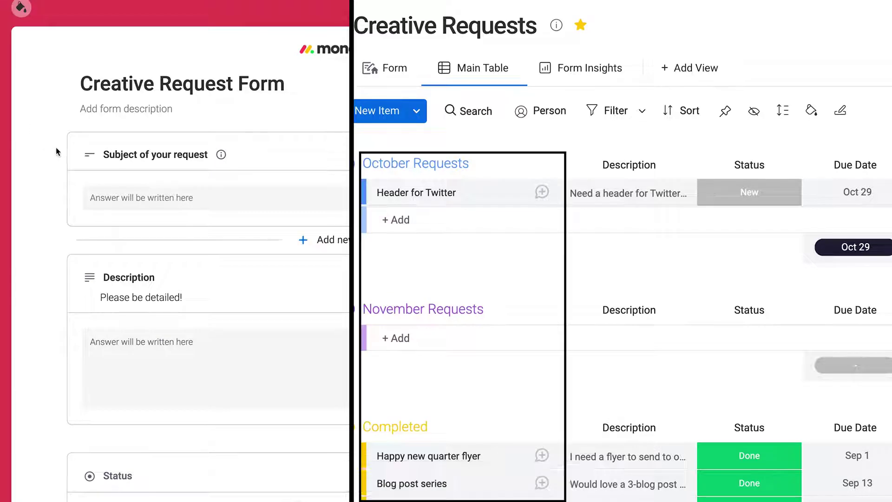
- Turn on Include condition for the files question, triggered only by the Yes answer
scroll(51, 279, "down", 5)
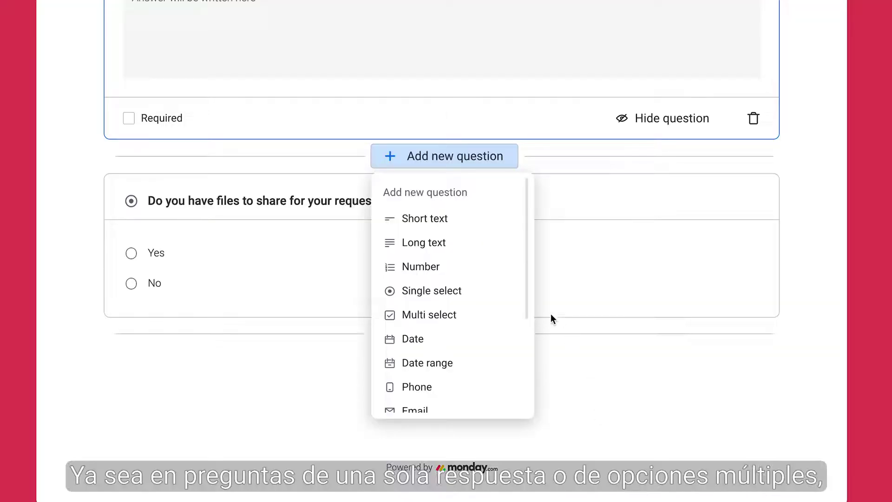
left_click(326, 305)
left_click(208, 345)
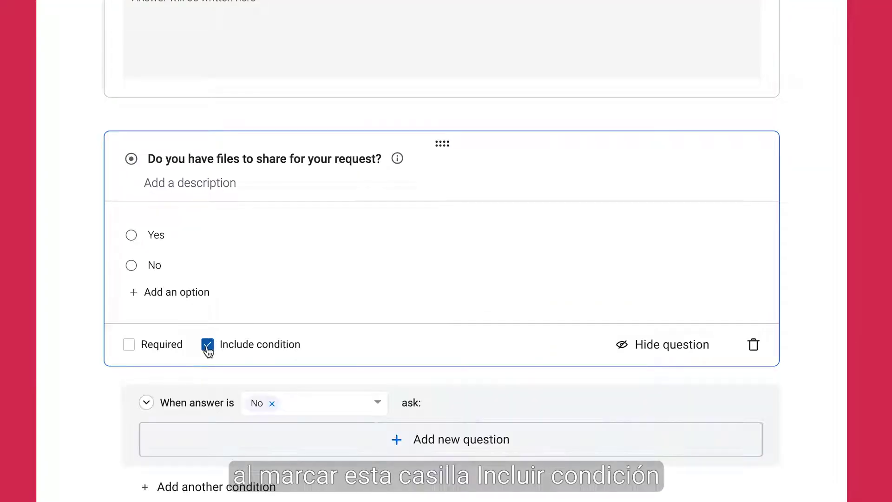
scroll(208, 349, "down", 4)
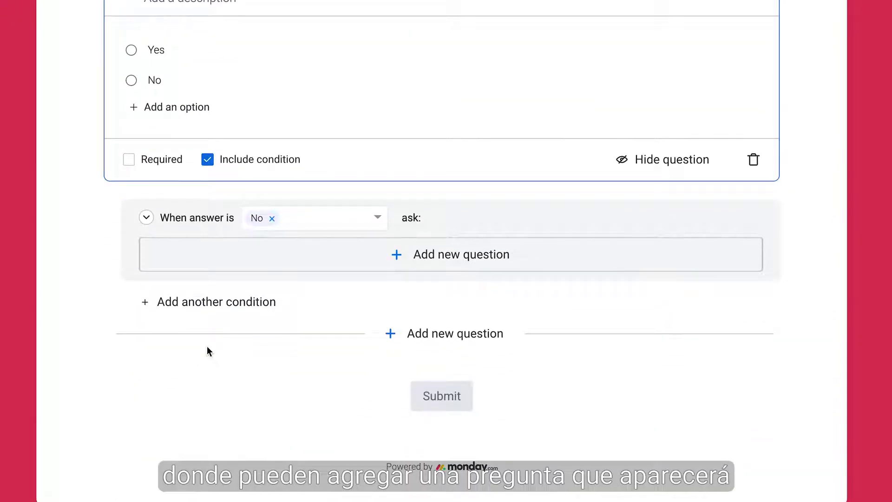
left_click(272, 218)
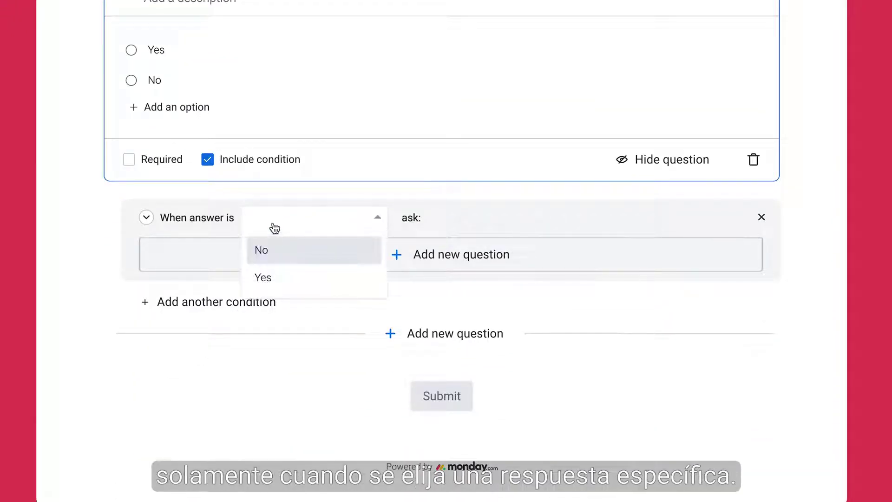
left_click(271, 278)
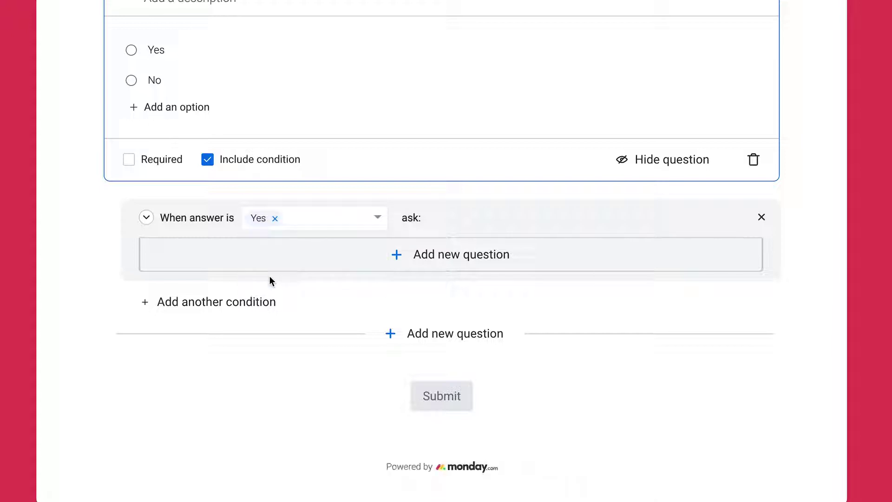
- Make the Yes follow-up an Upload file question and check the answer choices in the preview
left_click(434, 259)
scroll(394, 272, "down", 1)
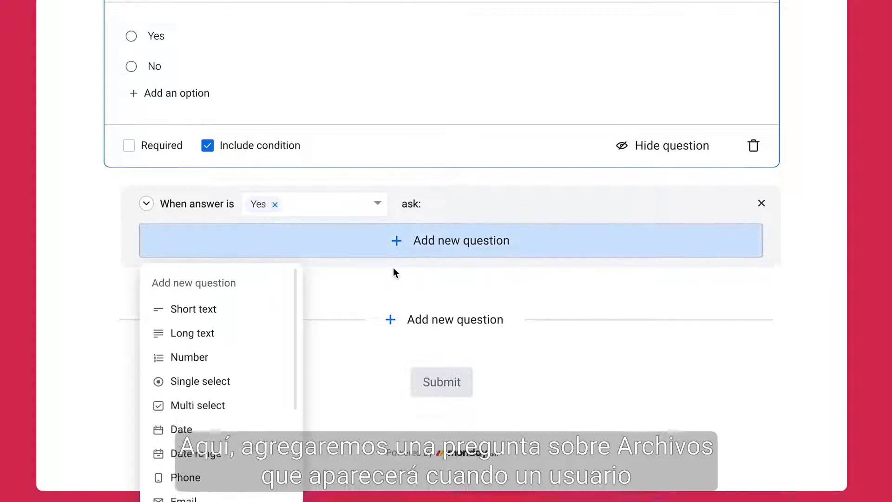
scroll(276, 310, "down", 3)
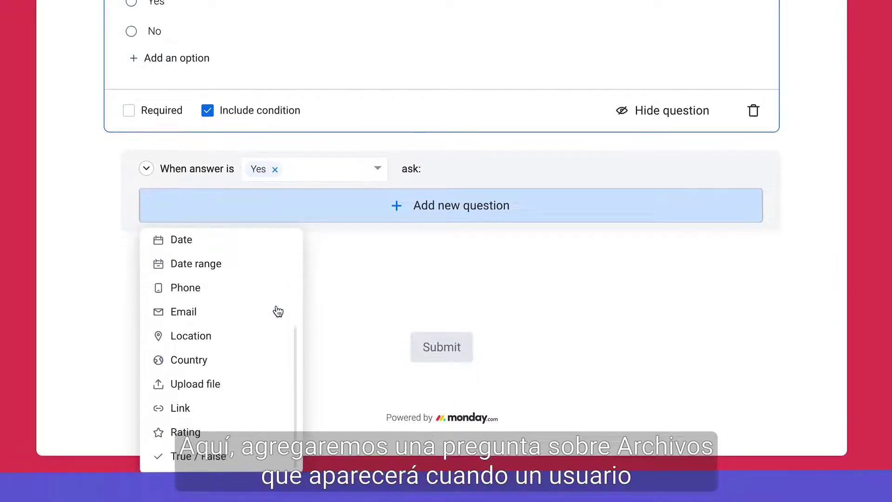
left_click(253, 383)
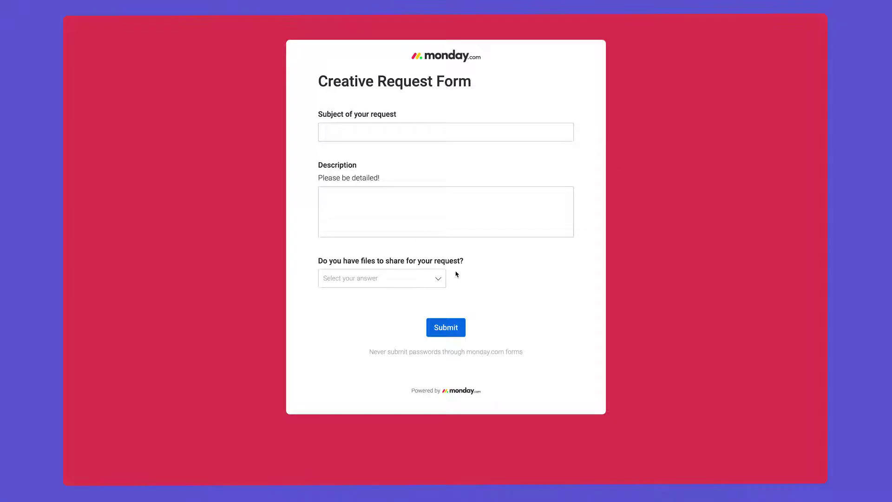
left_click(436, 278)
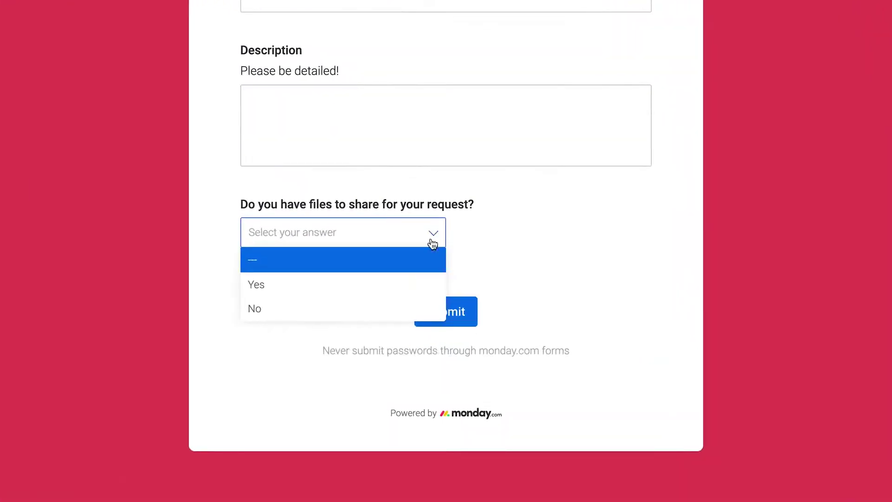
- Answer No, then Yes to reveal Add files, then get the form's share link and embed code
left_click(418, 314)
left_click(439, 253)
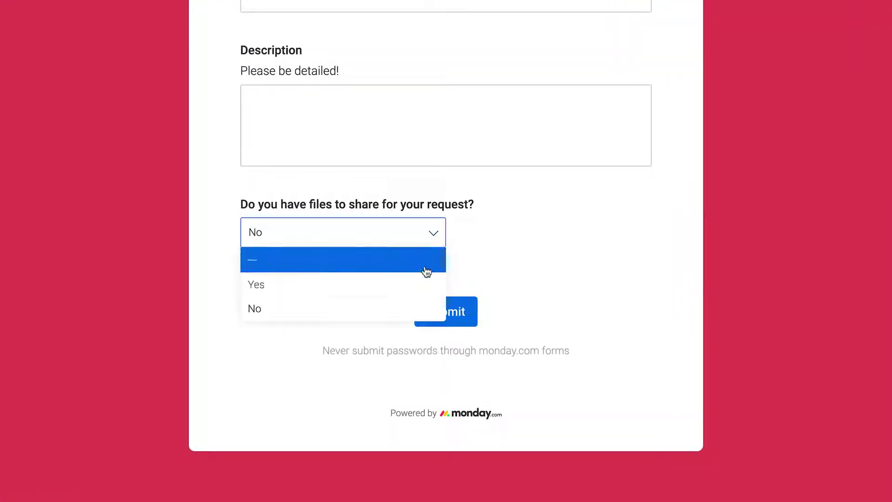
left_click(418, 284)
left_click(274, 305)
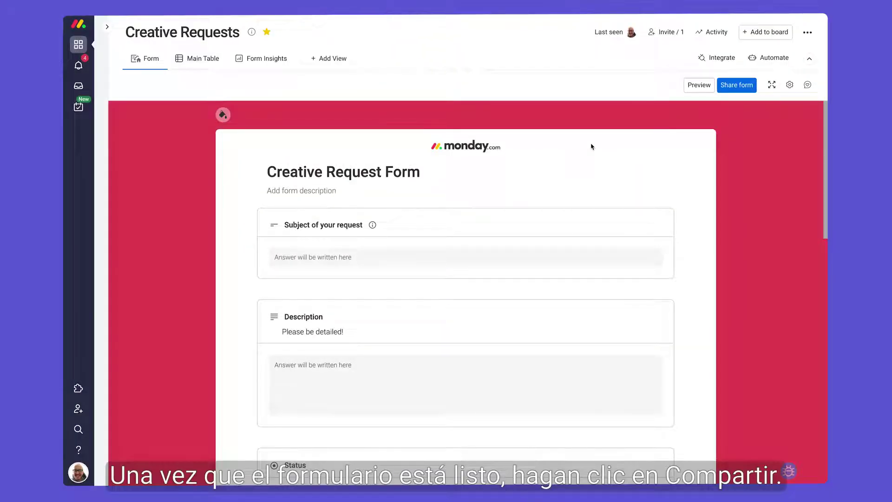
left_click(739, 90)
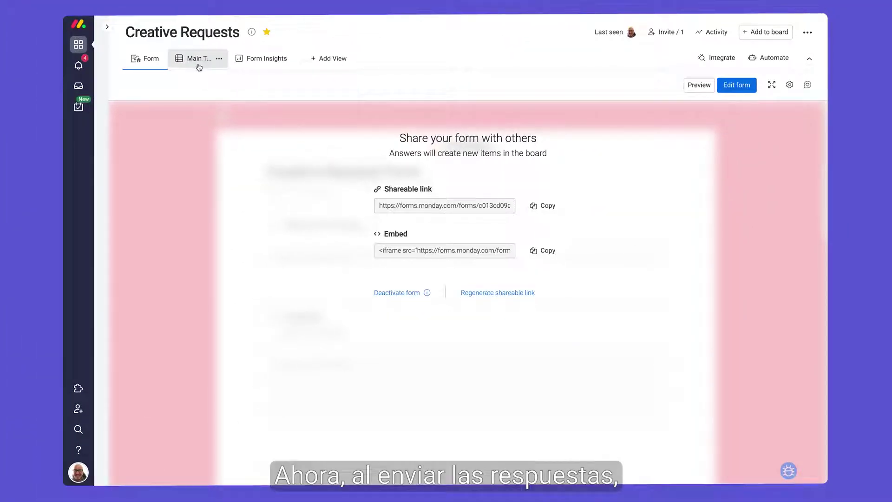
left_click(199, 65)
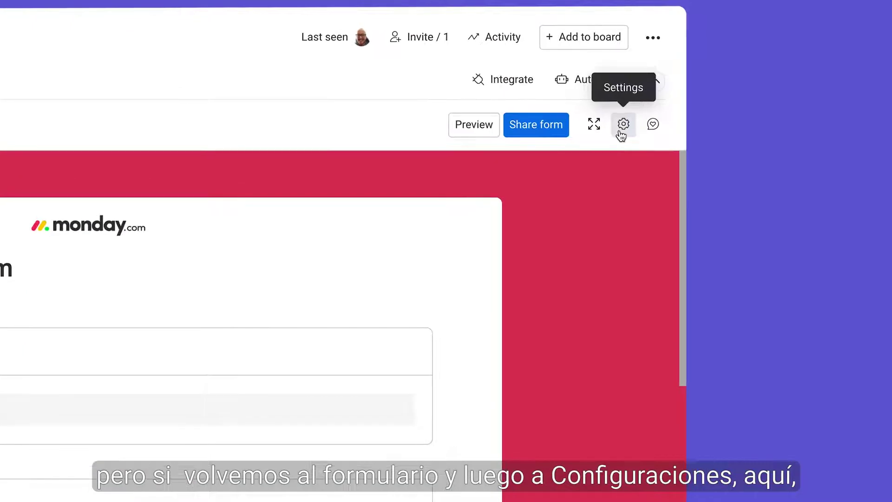
- Set the form's Group for Answers to November Requests
left_click(620, 134)
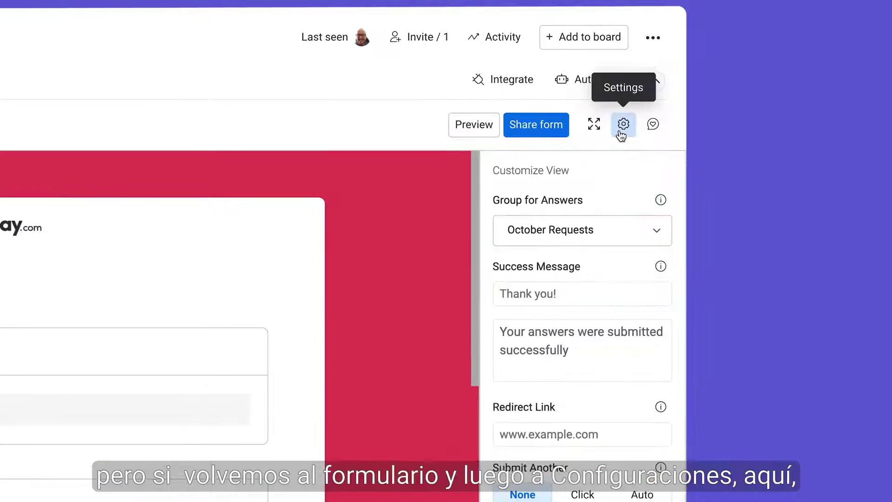
left_click(624, 232)
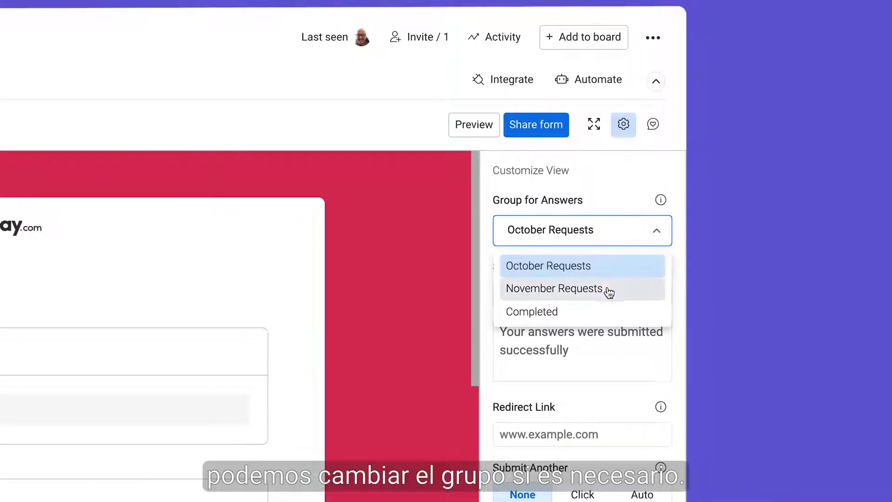
left_click(606, 289)
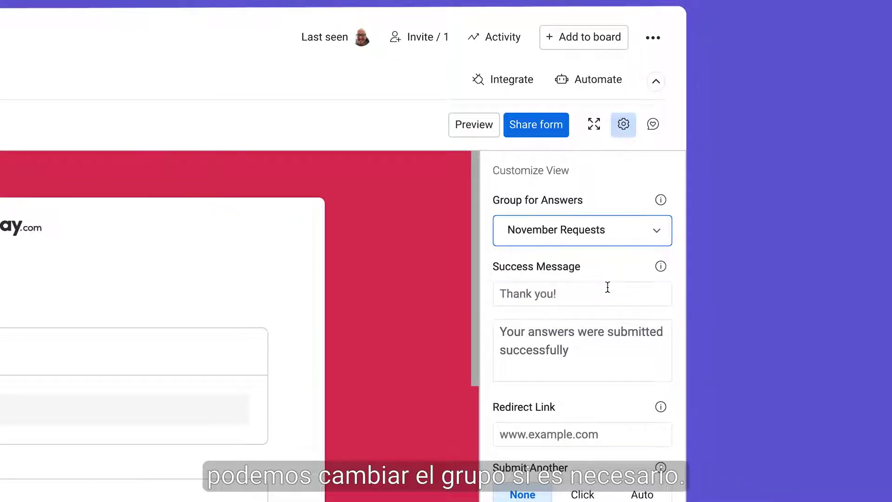
left_click(601, 351)
type("You'll be hearing from us shortly!")
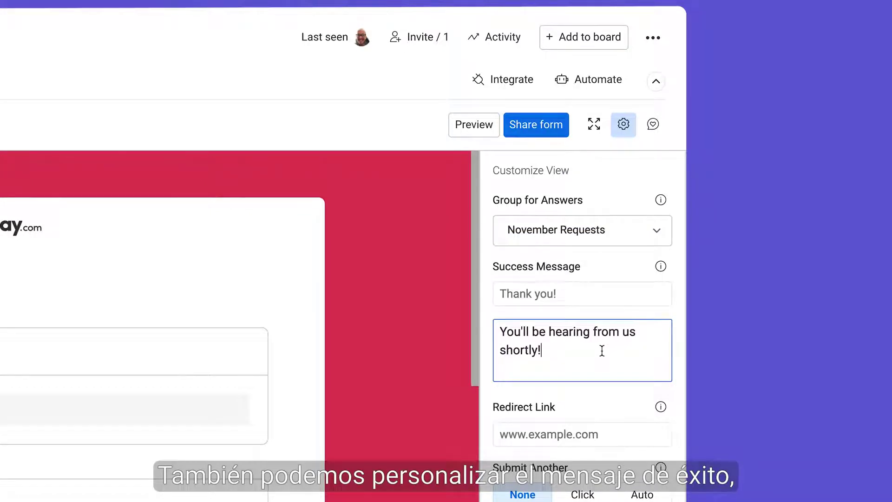
left_click(622, 441)
type("www.monday.com")
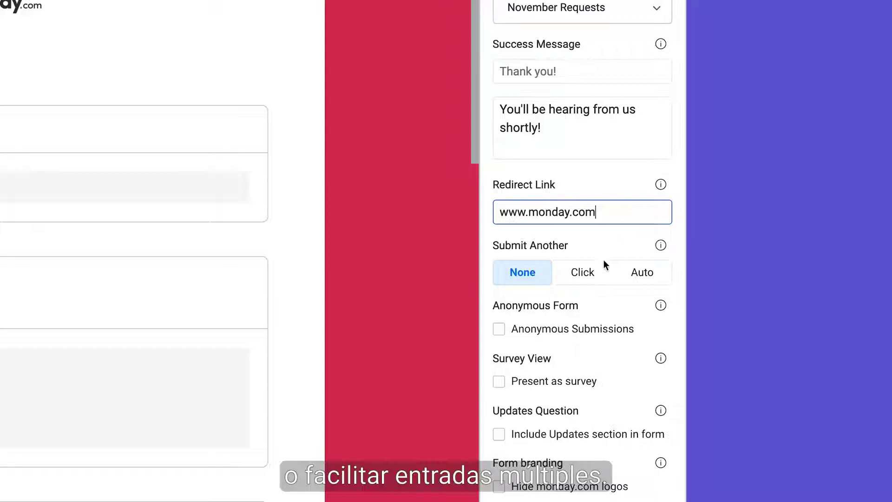
left_click(586, 277)
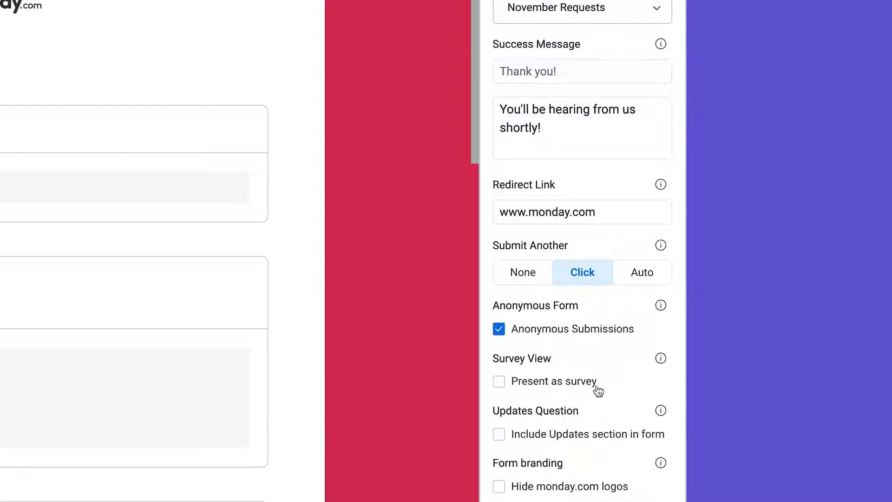
mouse_move(663, 366)
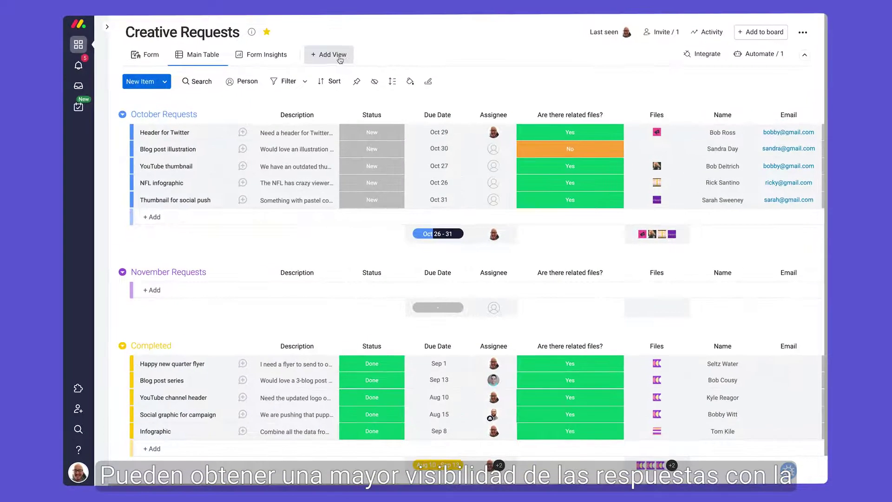
- Add a Form Response Viewer view to the board from the views catalogue
left_click(333, 54)
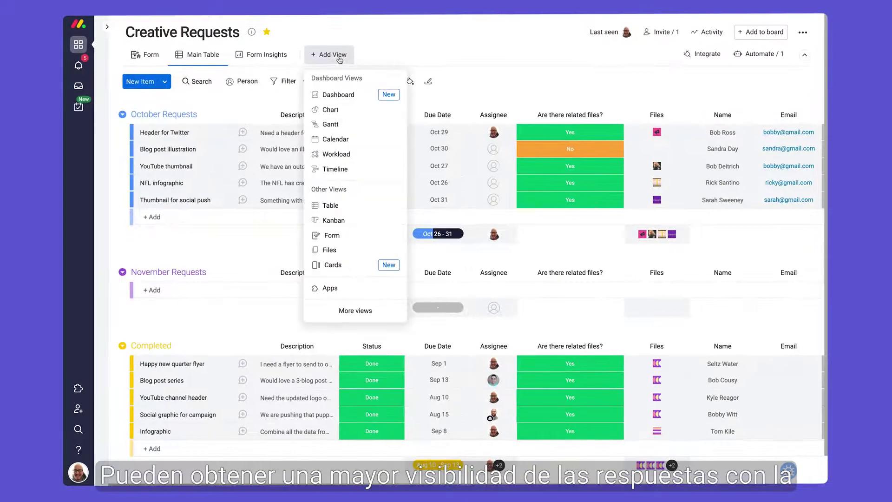
left_click(385, 320)
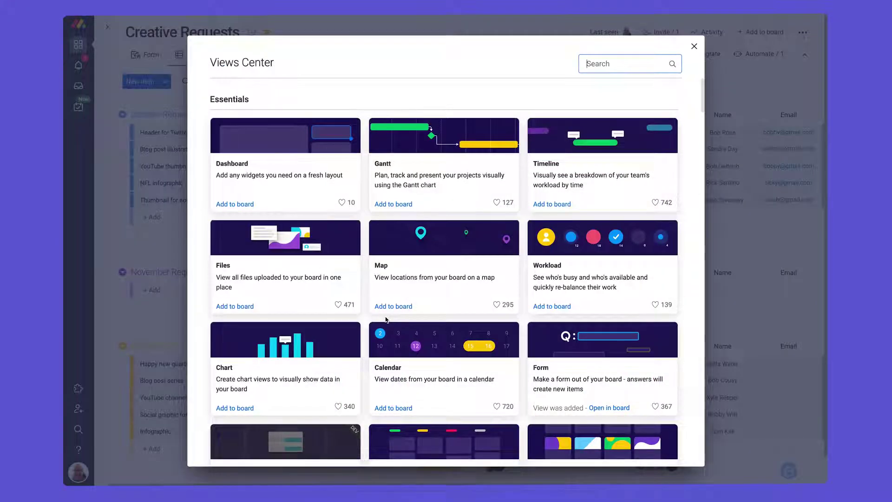
type("form response viewer")
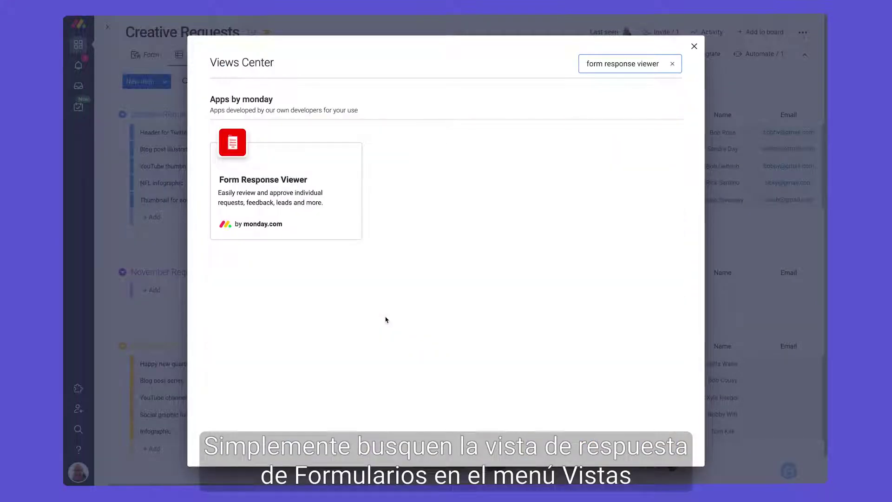
mouse_move(271, 224)
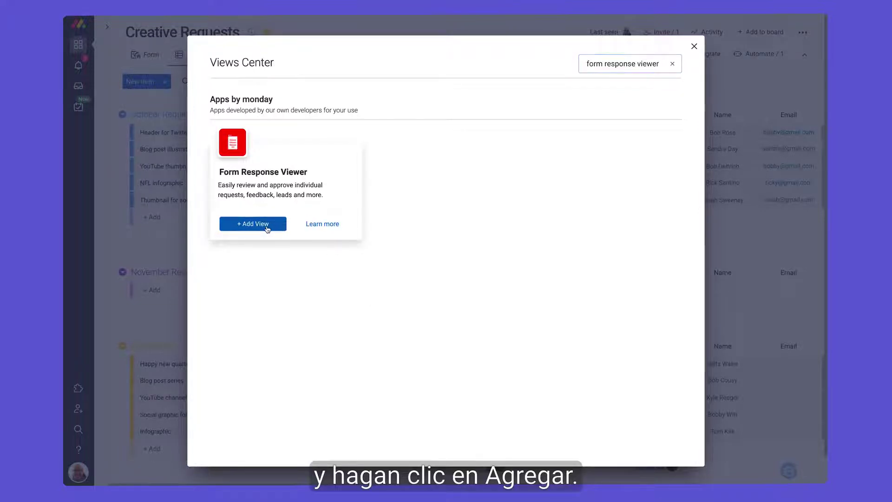
left_click(267, 228)
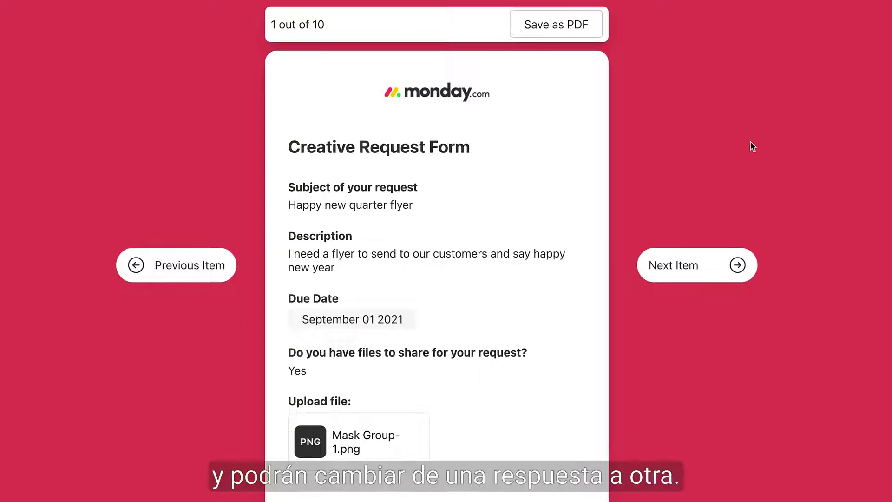
- Page forward three times to the fourth form response
left_click(739, 266)
left_click(738, 265)
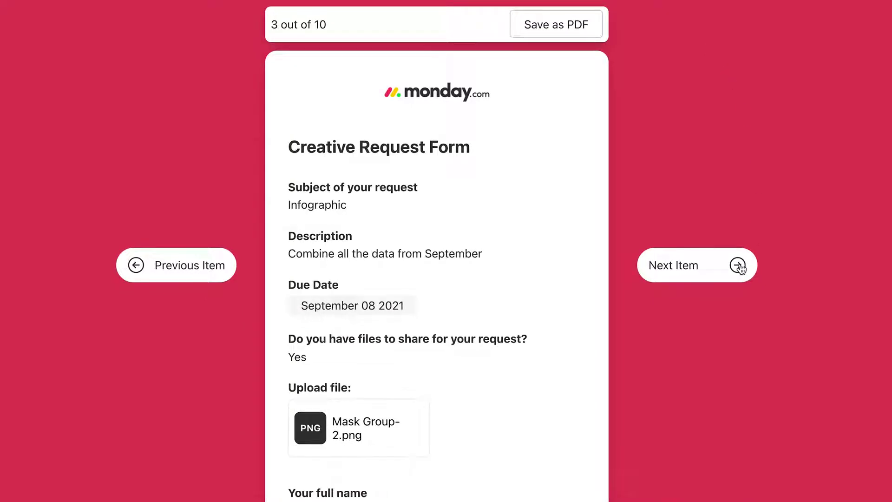
left_click(739, 265)
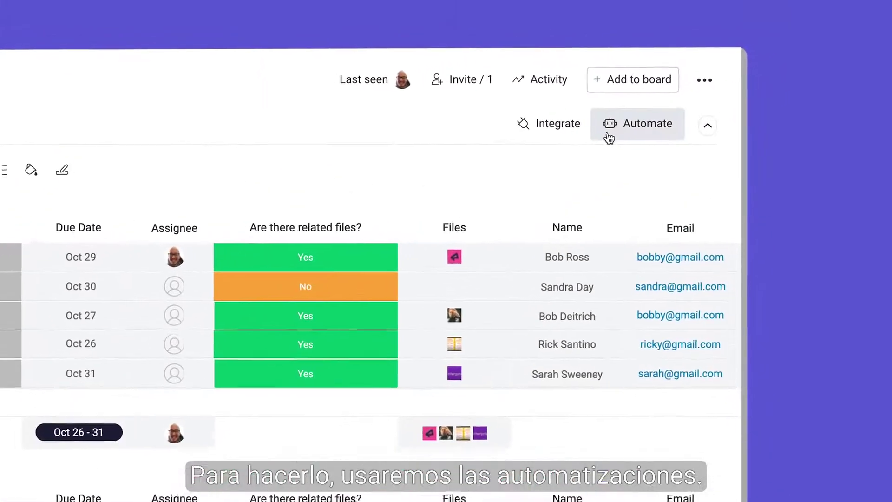
- Turn on an automation moving new Video file requests to Video Requests
left_click(764, 57)
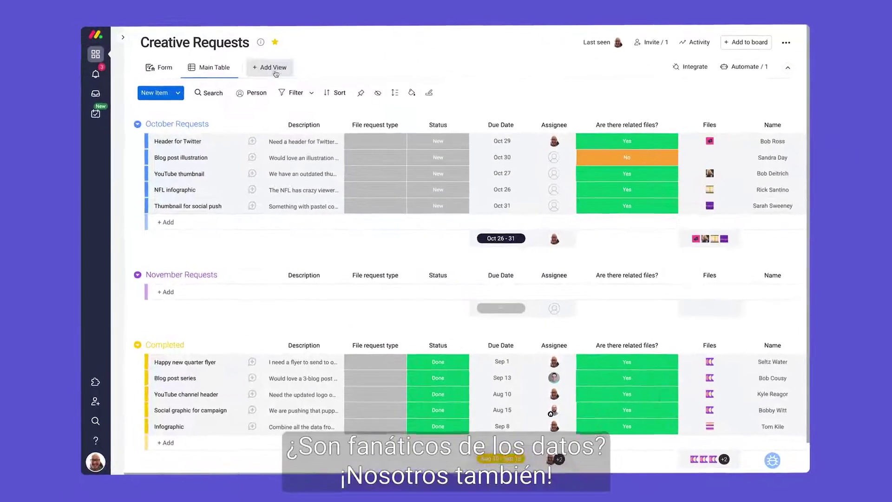
left_click(275, 71)
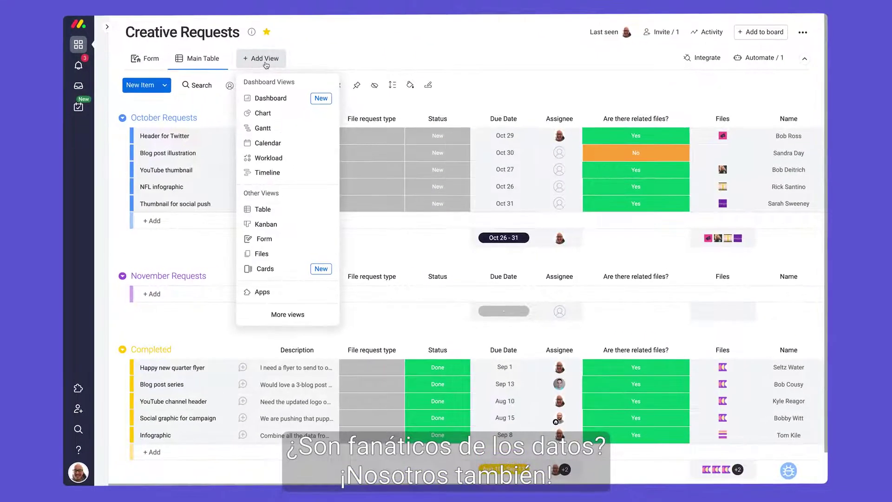
- Add a Dashboard view showing 66 requests, requests over time and 25.8% done
left_click(292, 98)
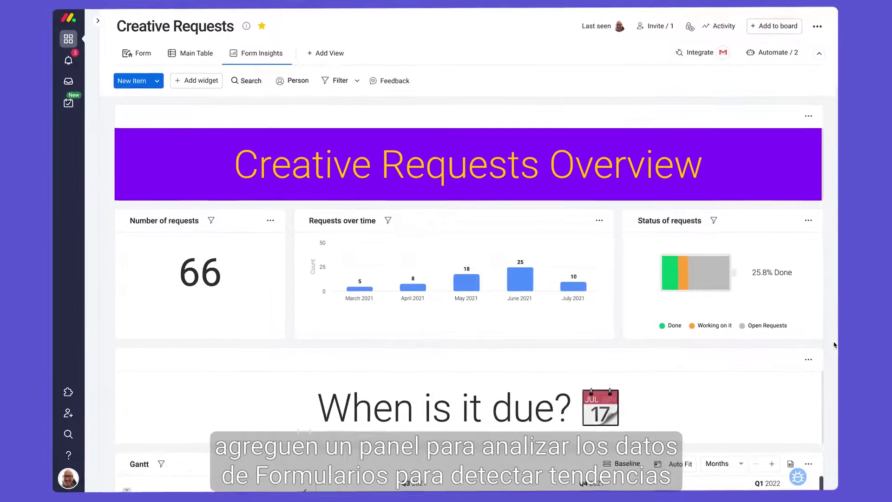